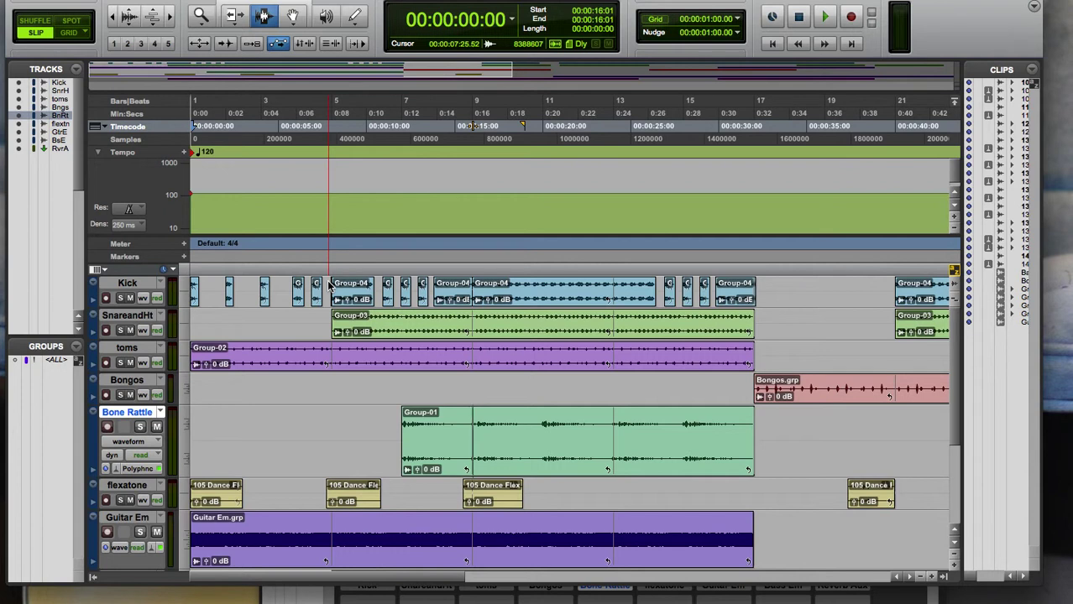
Step: Play the drum-and-percussion session from the top to hear the Bone Rattle part
key(space)
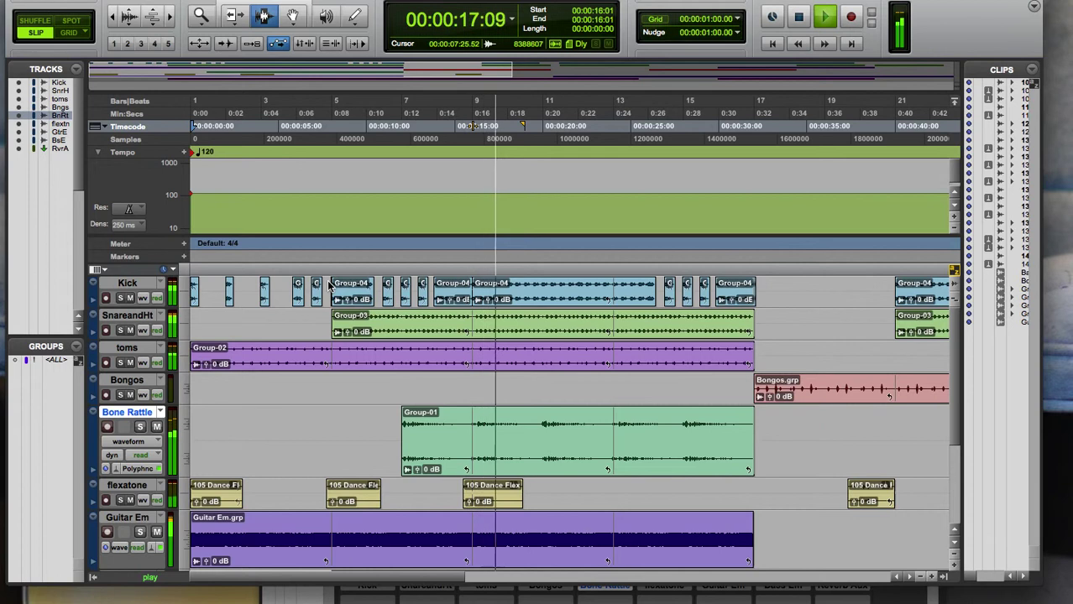
Step: Stop playback so the counter returns to 00:00:00:00
key(space)
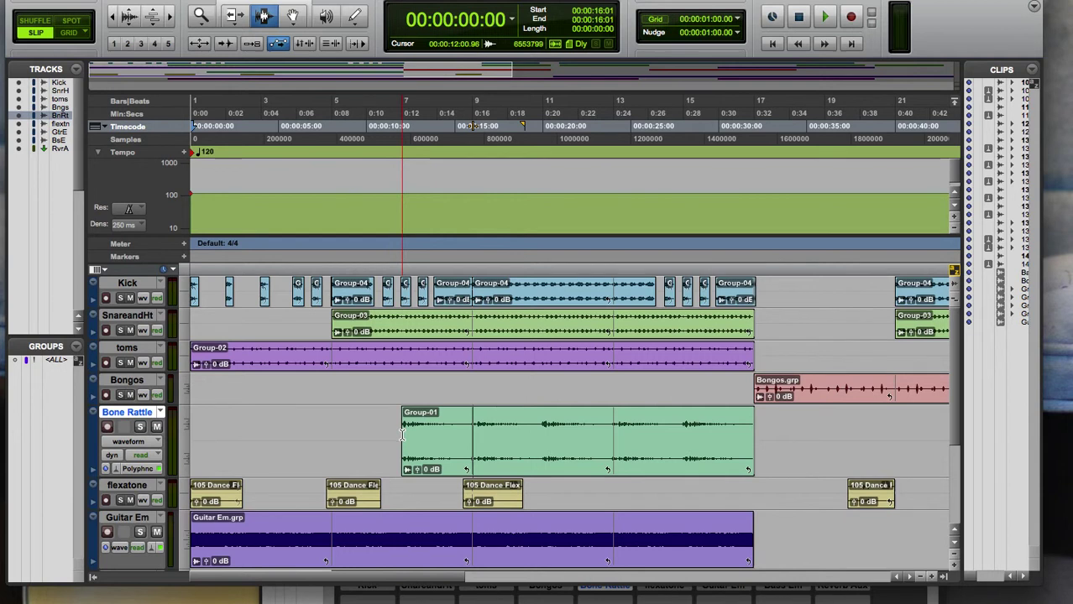
Step: Bring up the House Thang Mix window with Cmd+=
key(super+equal)
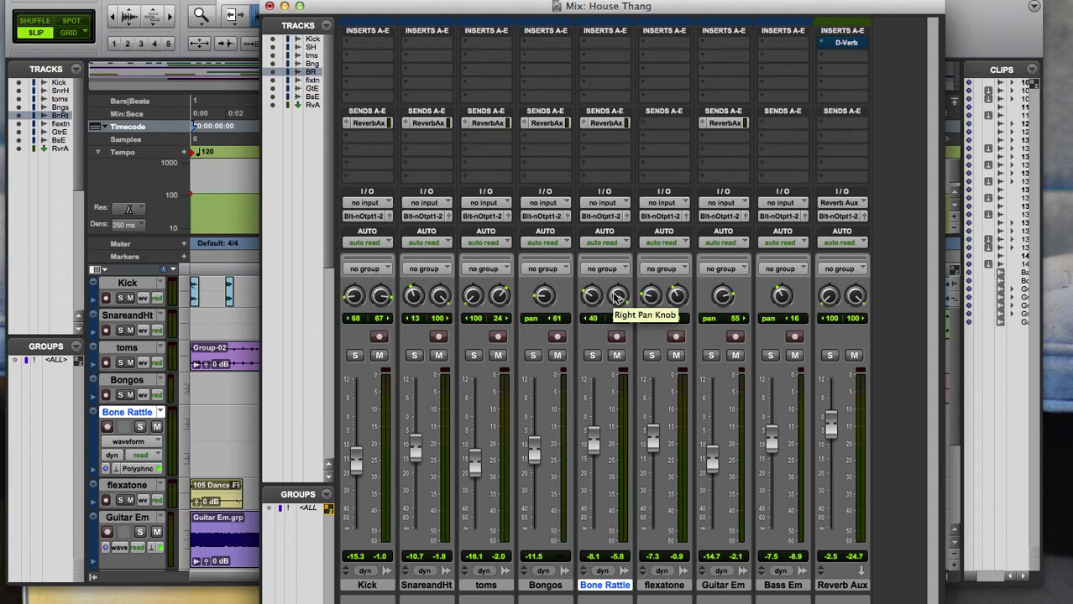
Step: Switch Bone Rattle's automation mode to latch and go back to the Edit window
click(607, 241)
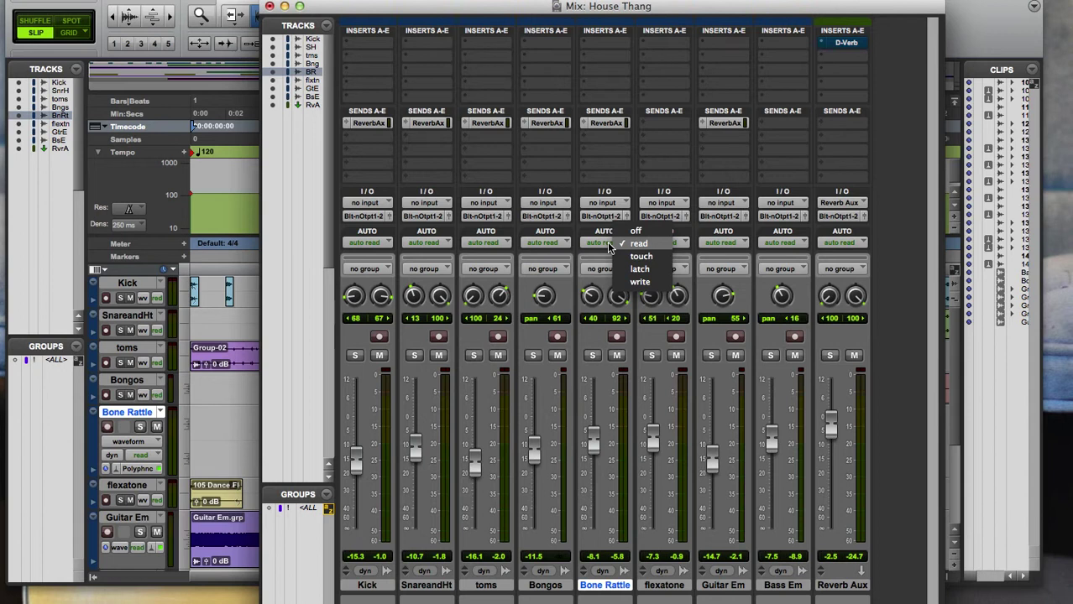
click(646, 269)
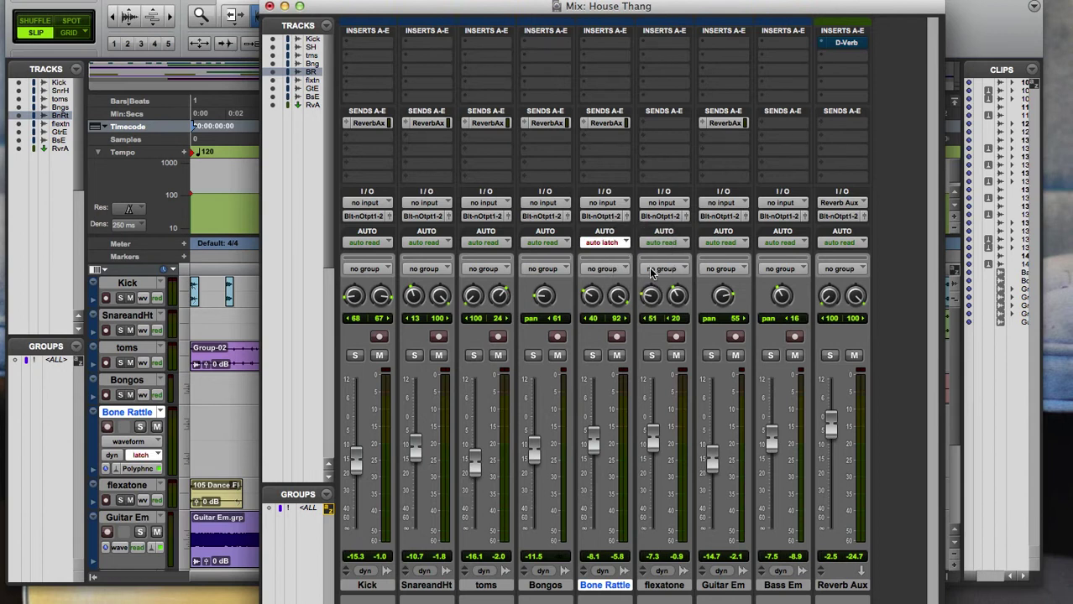
click(226, 403)
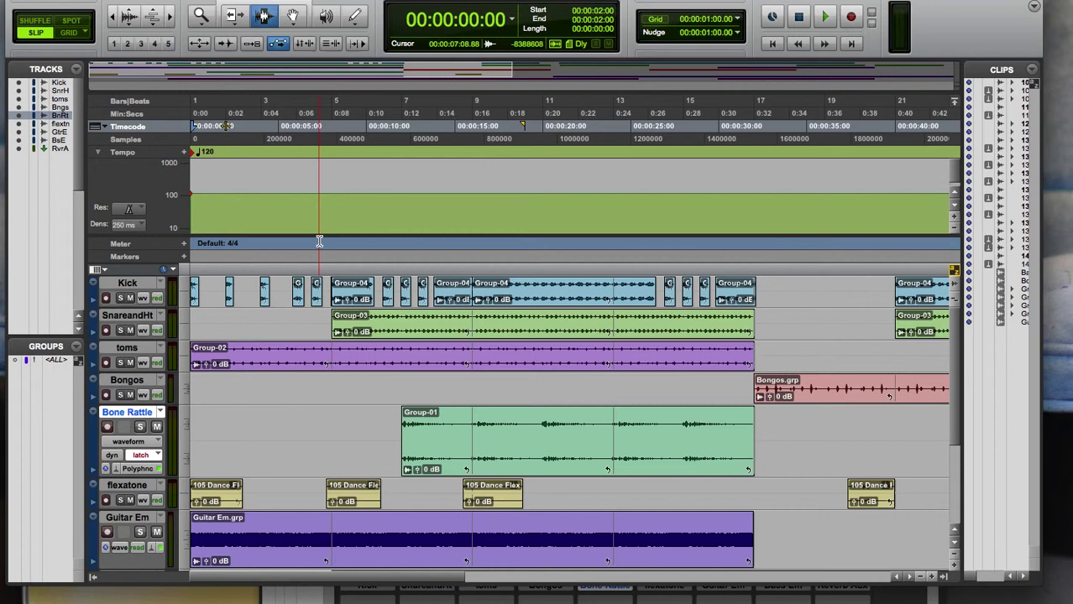
Step: Starting at 0:10, latch-record a move of Bone Rattle's left pan knob, then restart playback
click(367, 110)
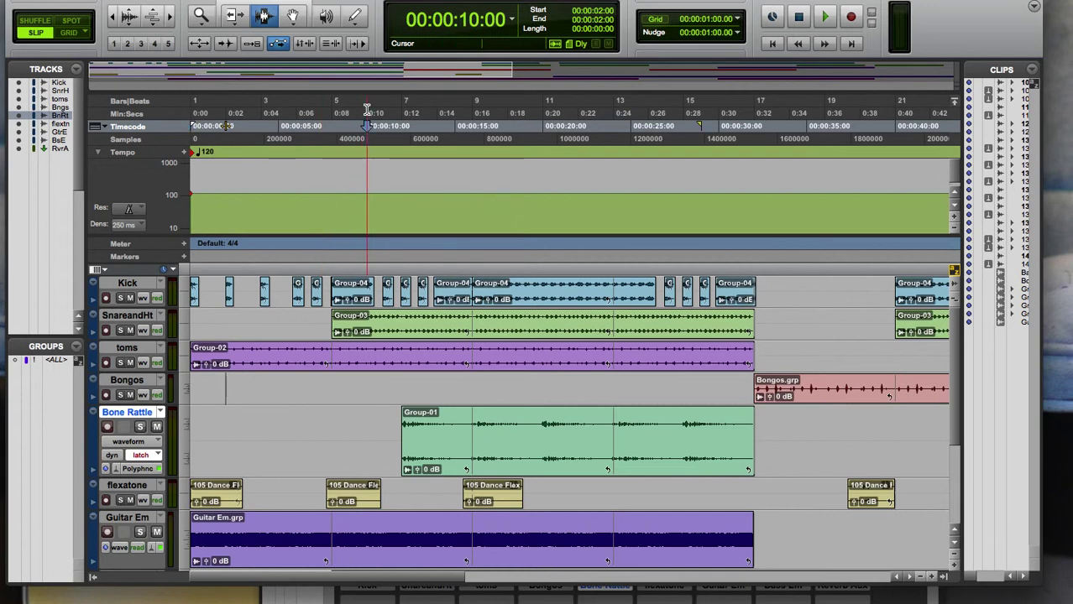
key(super+equal)
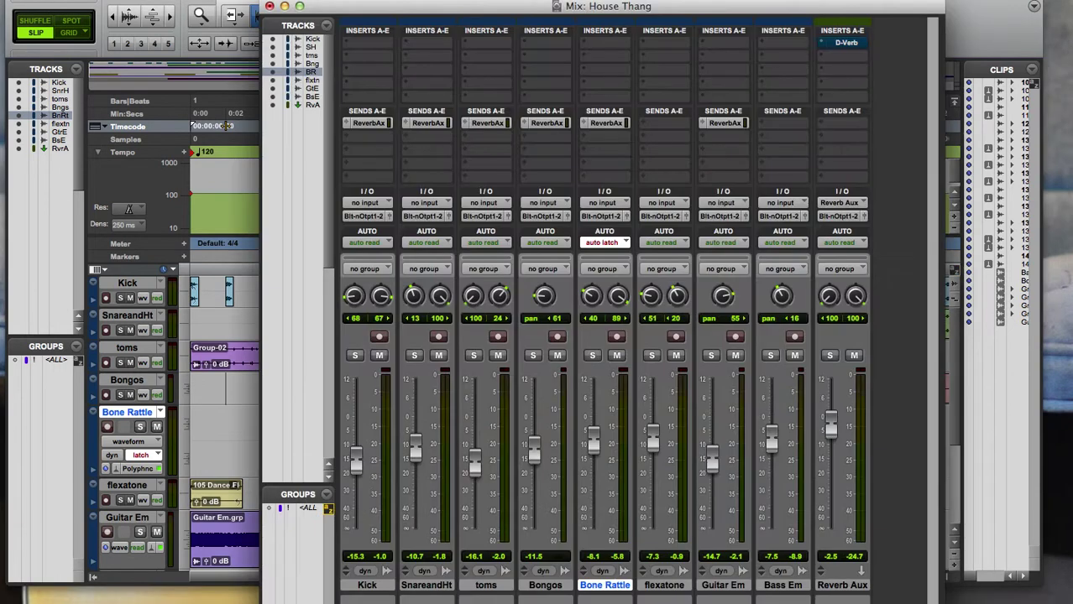
key(space)
click(590, 296)
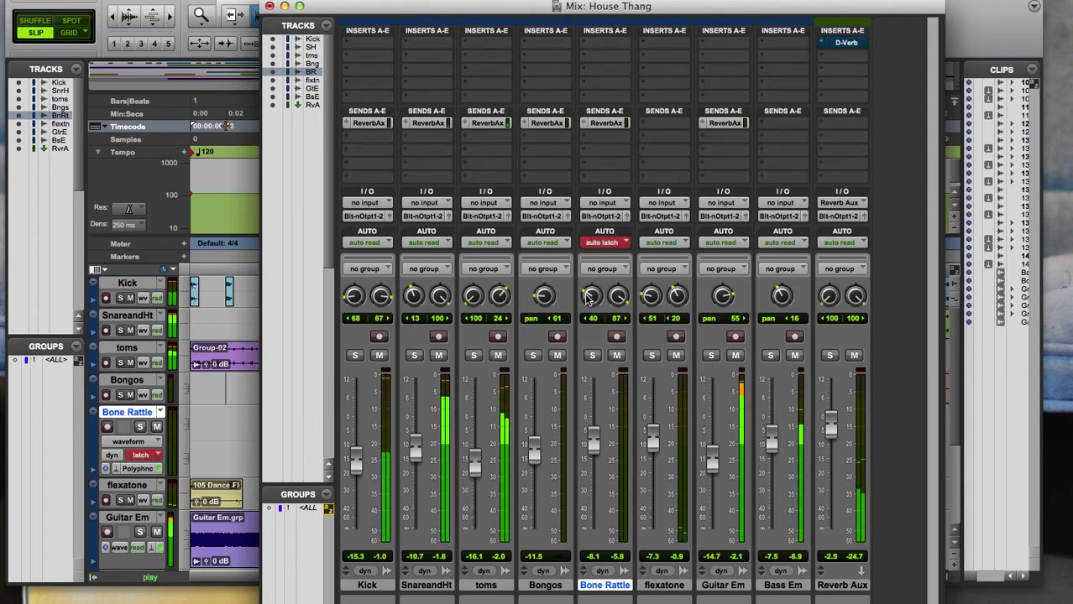
drag(588, 299, 590, 282)
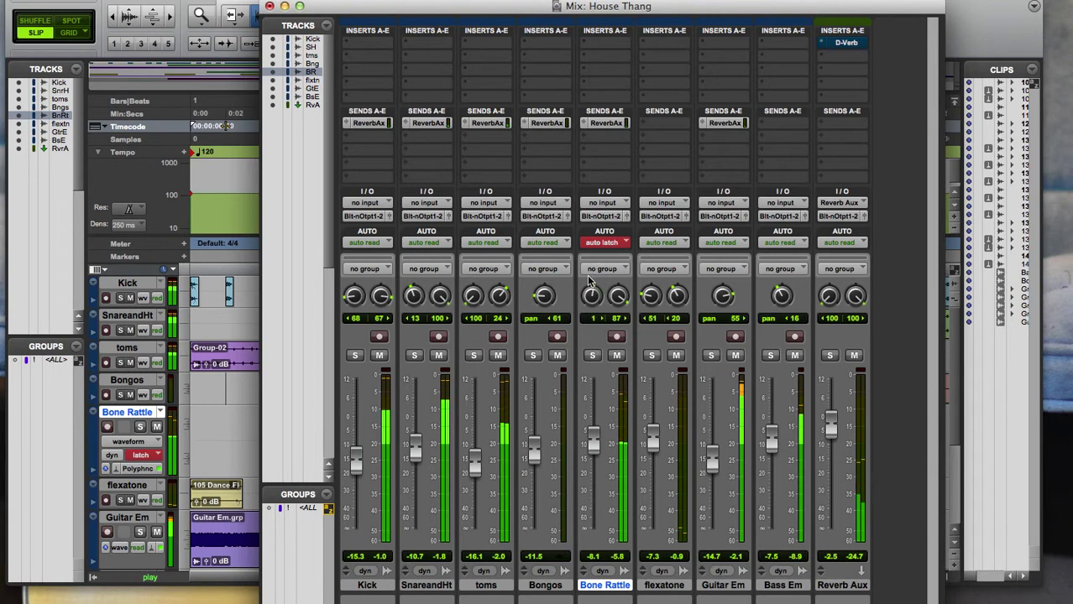
key(space)
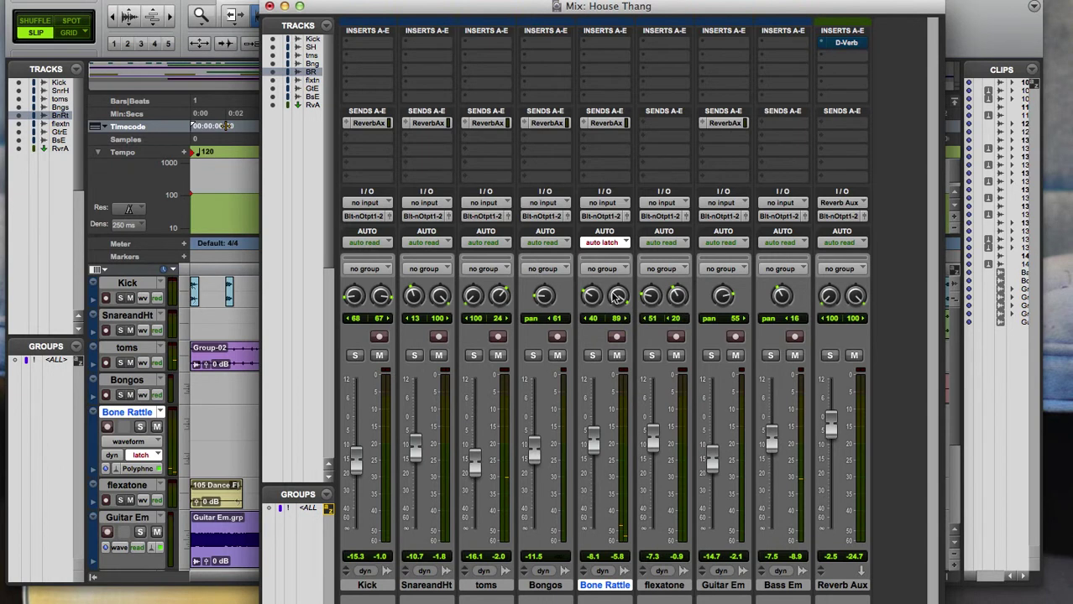
key(space)
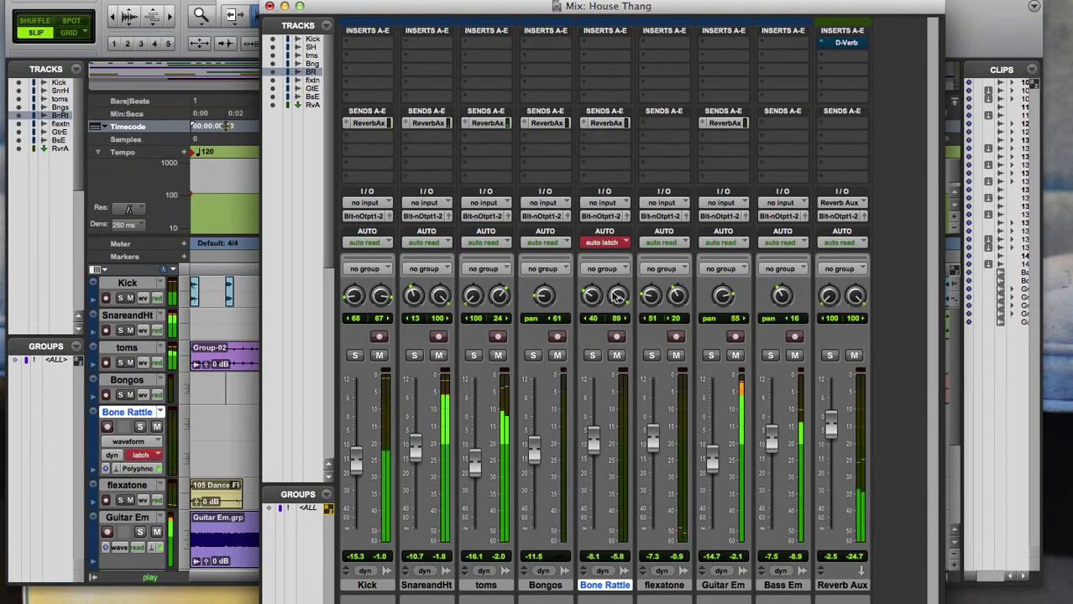
Step: Record more Bone Rattle pan moves, then replay the pass to check them
mouse_move(617, 296)
mouse_down()
mouse_move(614, 371)
mouse_move(616, 306)
mouse_up()
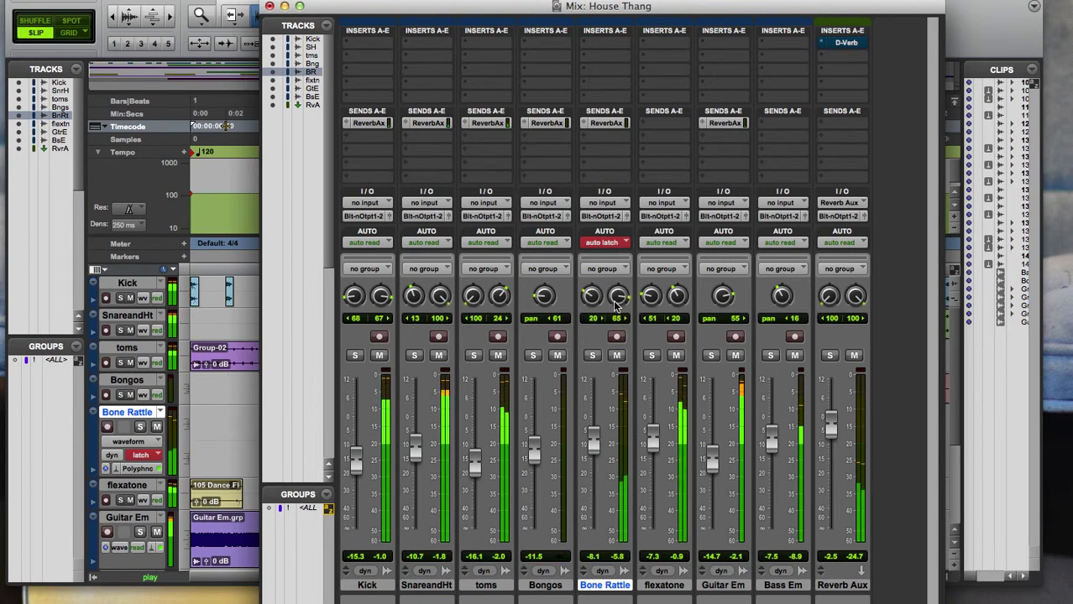
key(space)
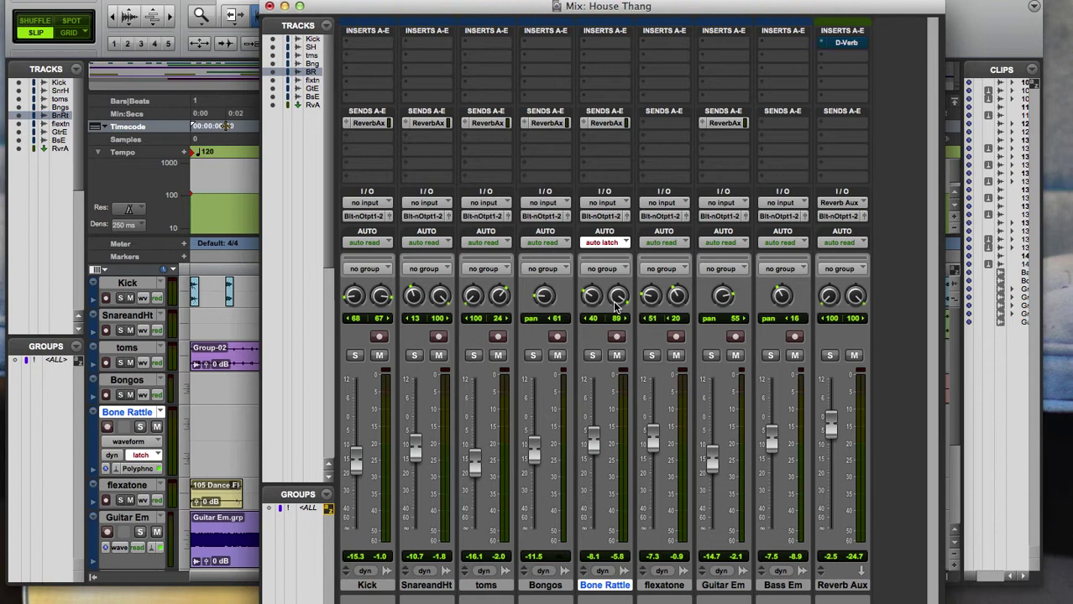
key(space)
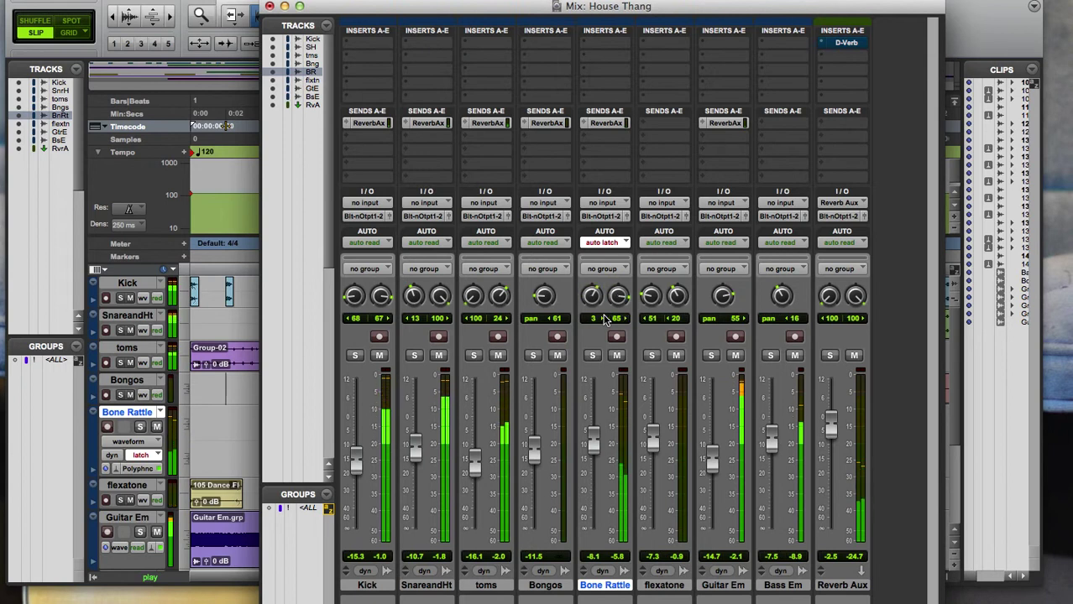
key(space)
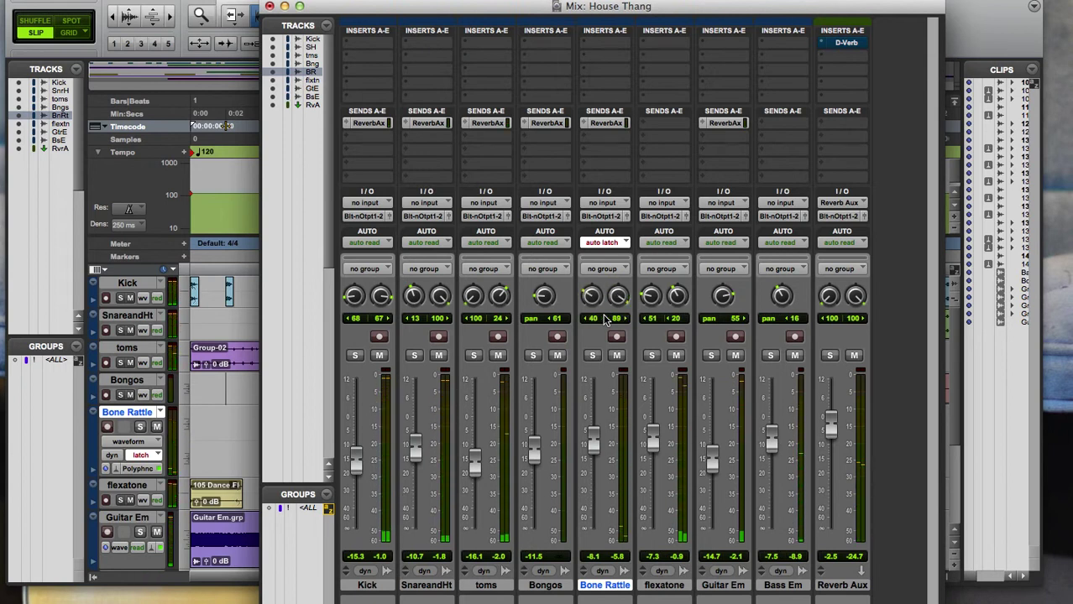
Step: Switch Bone Rattle's track view to pan left to display the recorded zigzag near bar 7
click(245, 432)
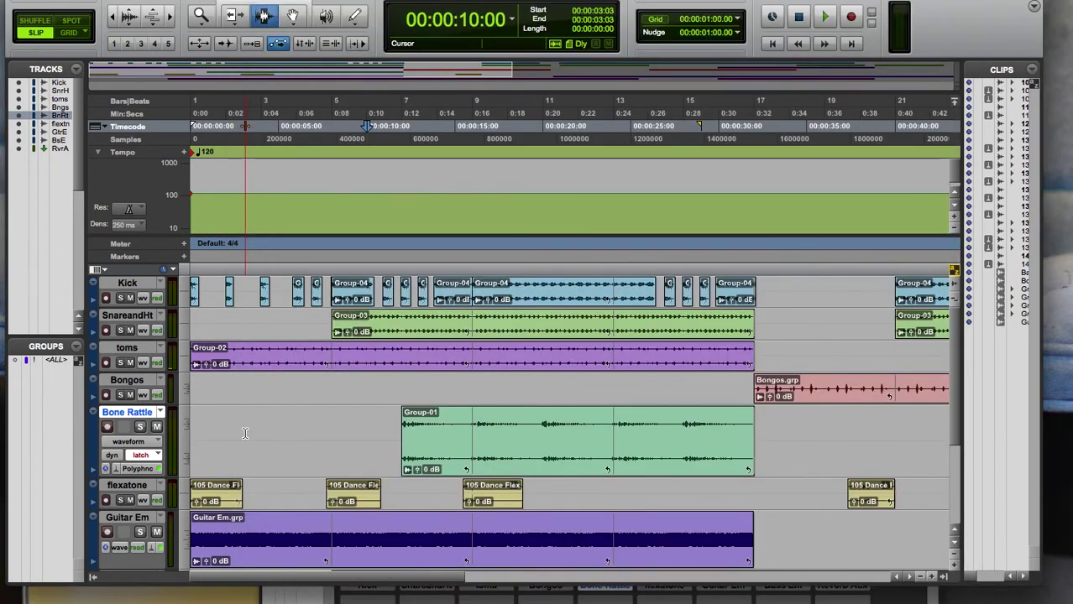
click(135, 443)
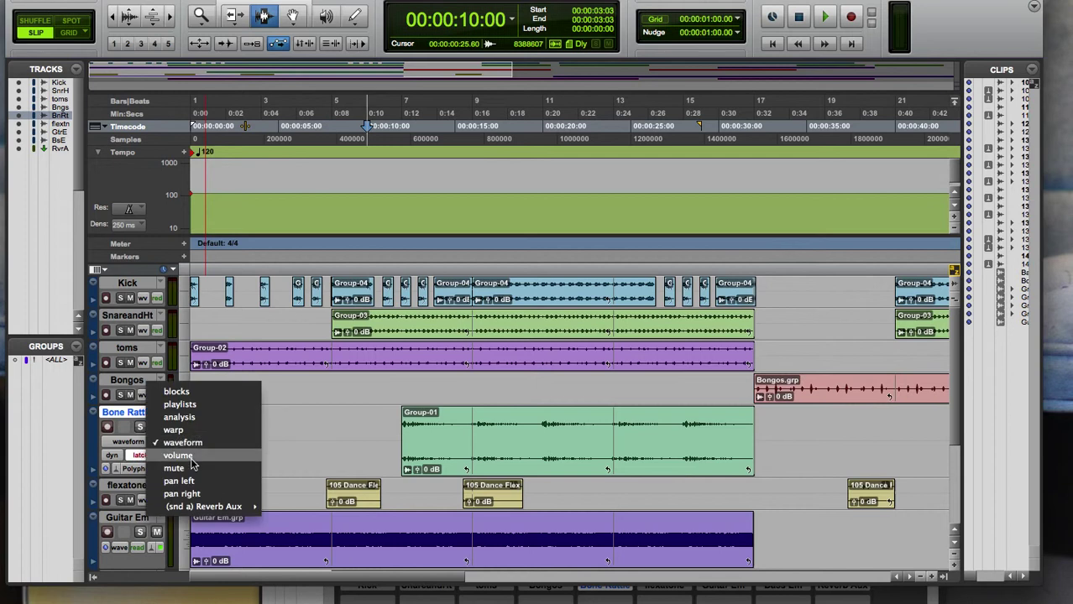
click(193, 481)
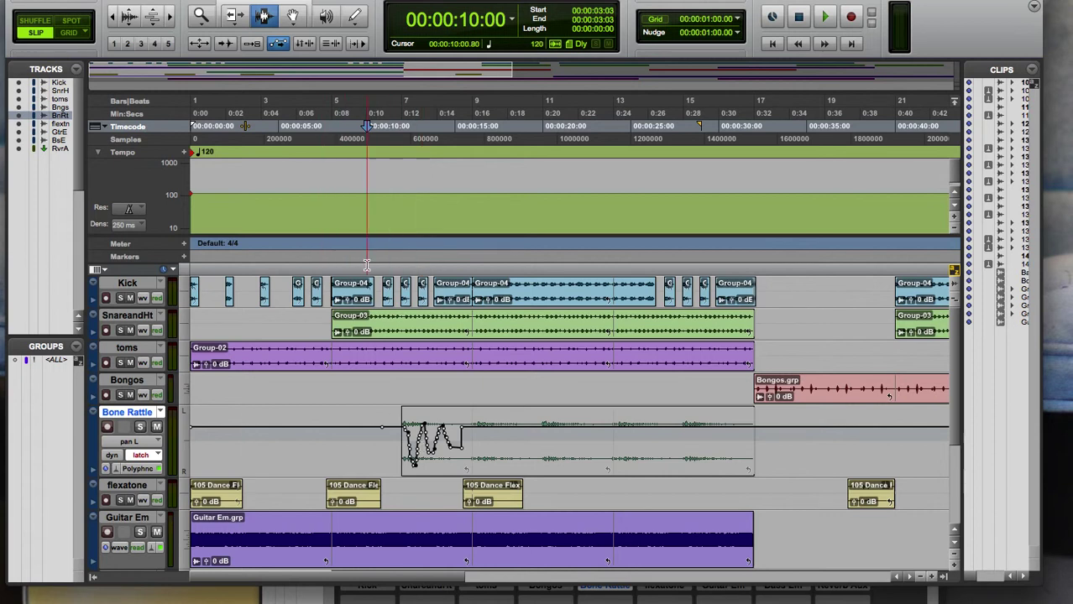
Step: Select the left-pan wiggle near 0:12 and paste four copies along the Group-01 clip up to 0:28
drag(402, 445, 463, 460)
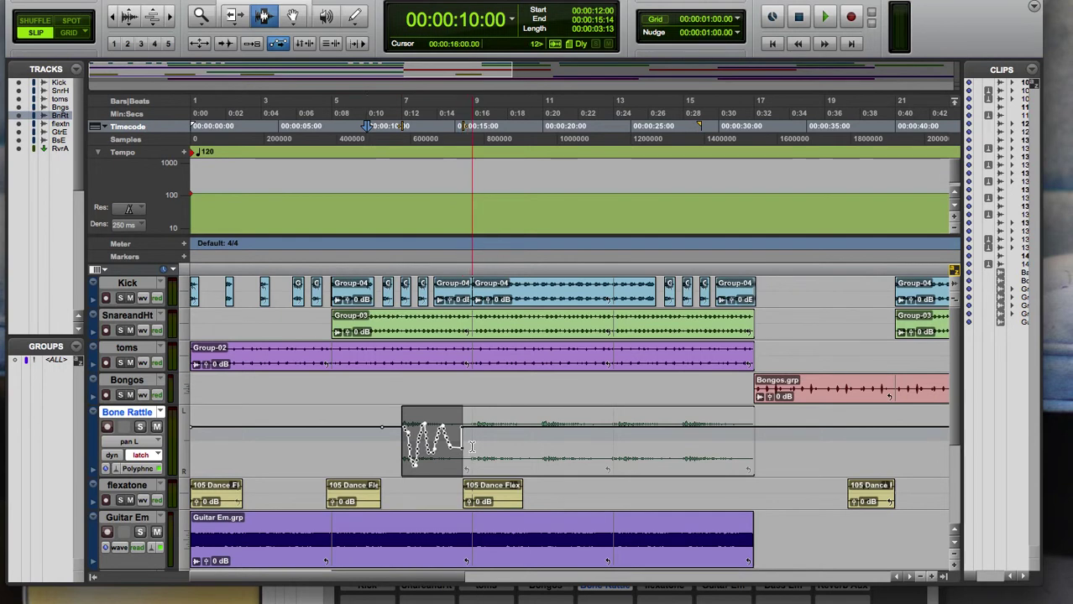
click(474, 445)
key(super+v)
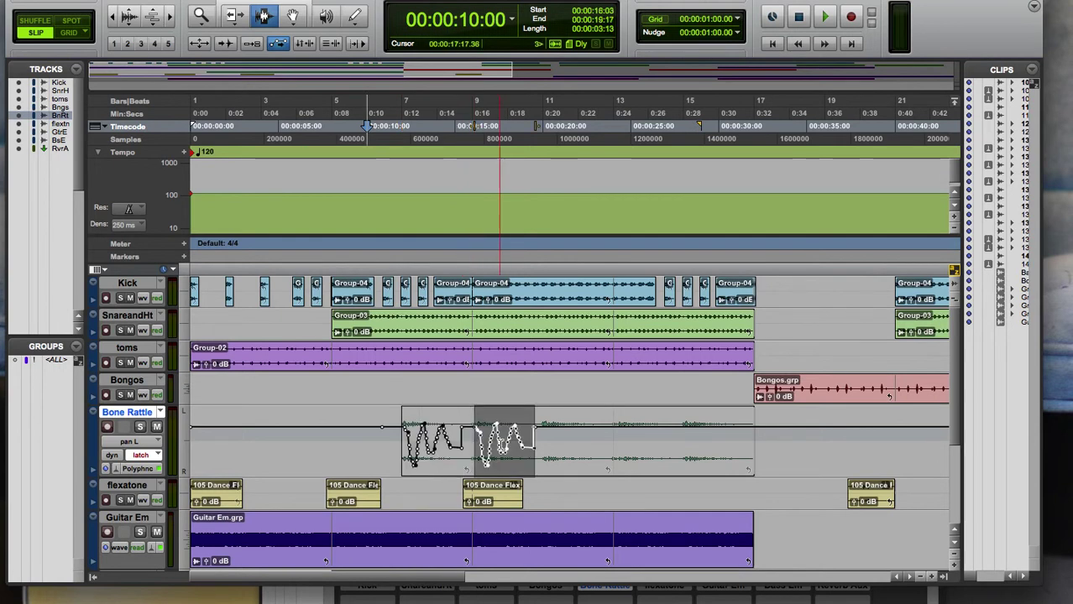
click(542, 449)
key(super+v)
click(612, 449)
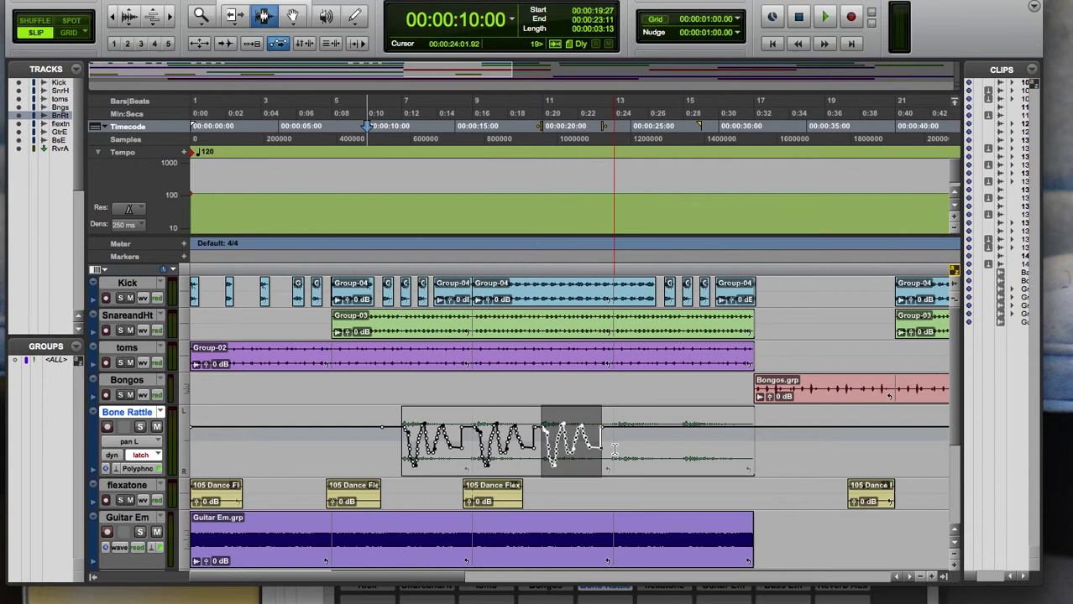
key(super+v)
click(687, 450)
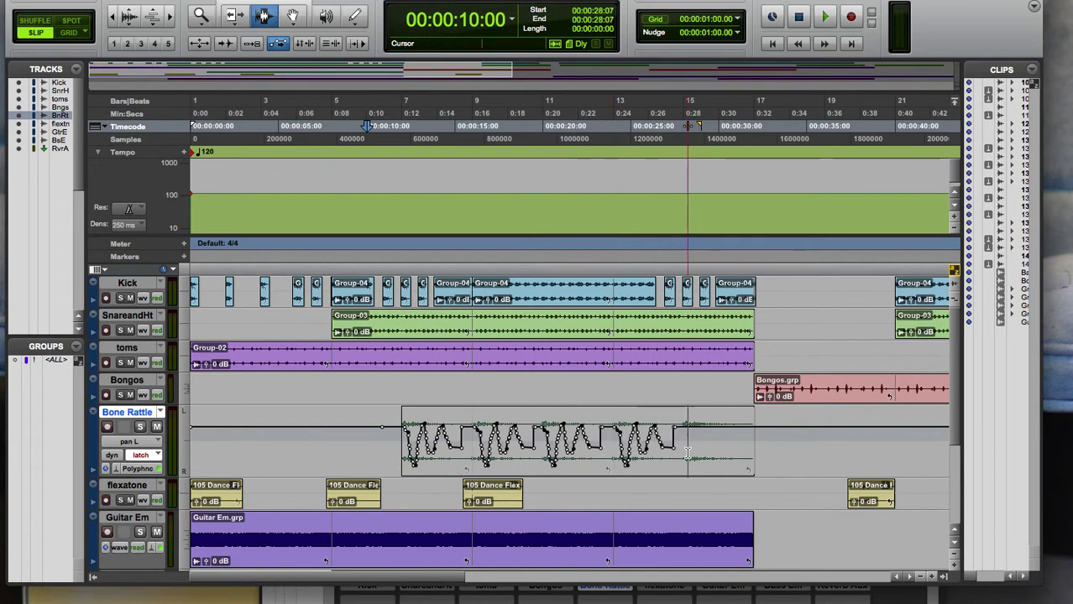
key(super+v)
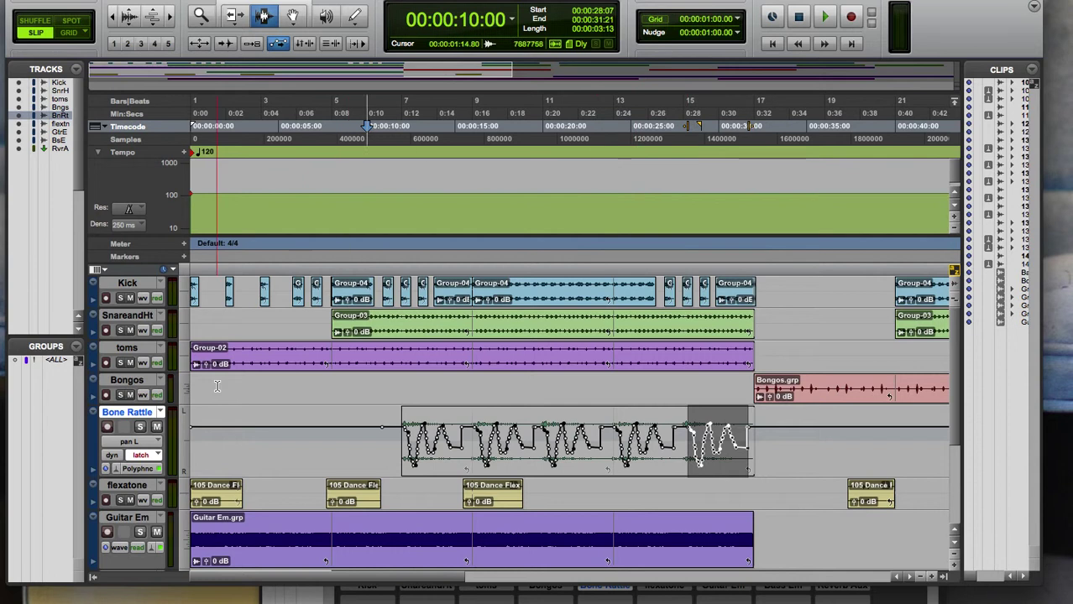
Step: Show Bone Rattle's right-pan automation and select the recorded shape at the clip start
click(151, 444)
click(186, 456)
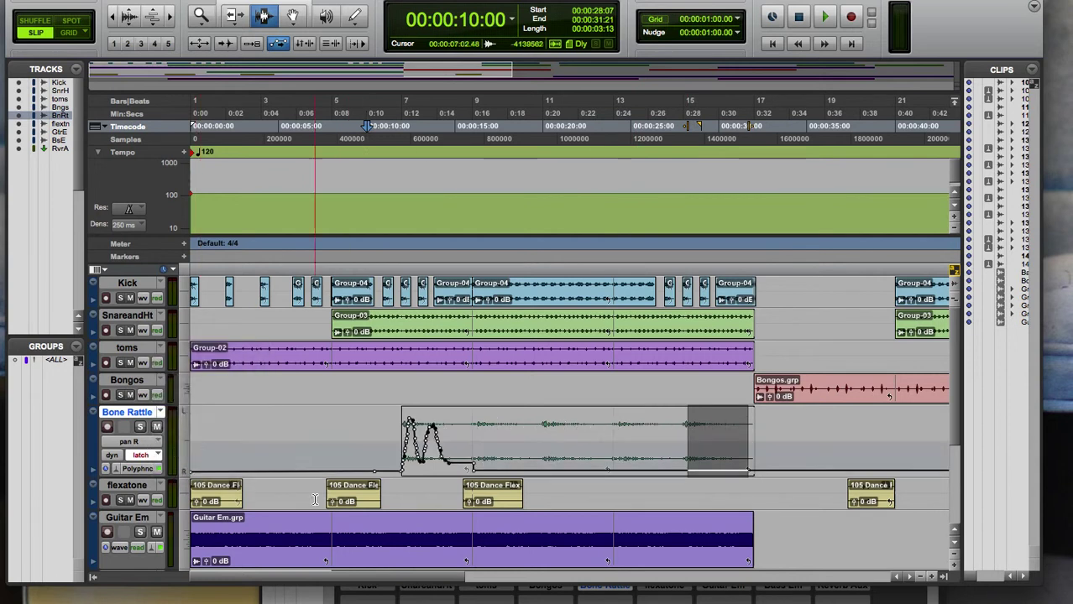
click(404, 464)
drag(403, 464, 456, 466)
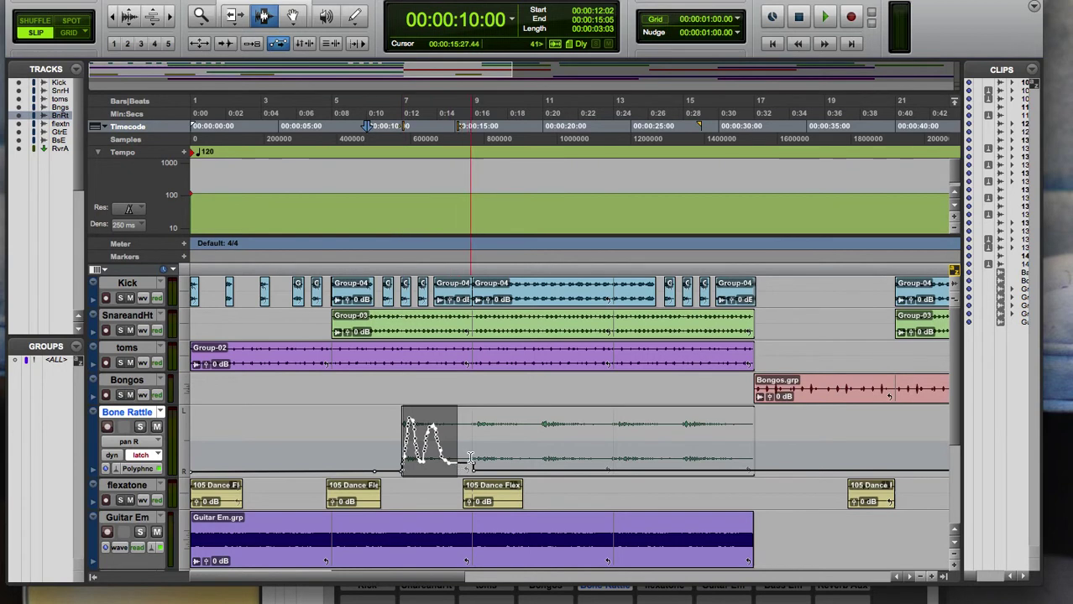
Step: Paste four copies of the right-pan shape along the clip, mirroring the left pan, and reopen the mixer
click(471, 460)
key(ctrl+v)
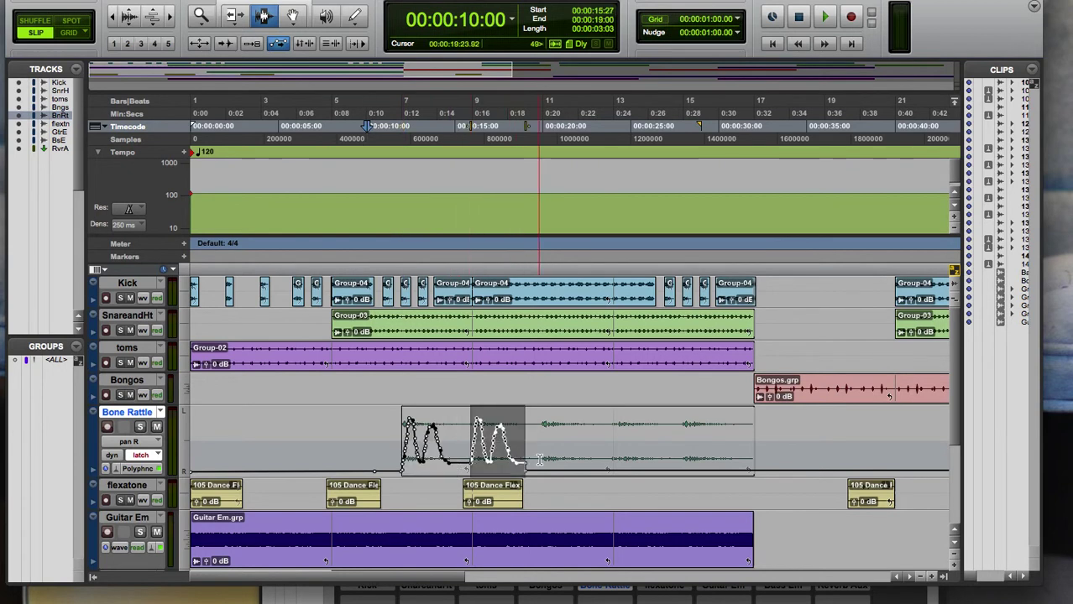
click(538, 462)
key(ctrl+v)
click(615, 462)
key(ctrl+v)
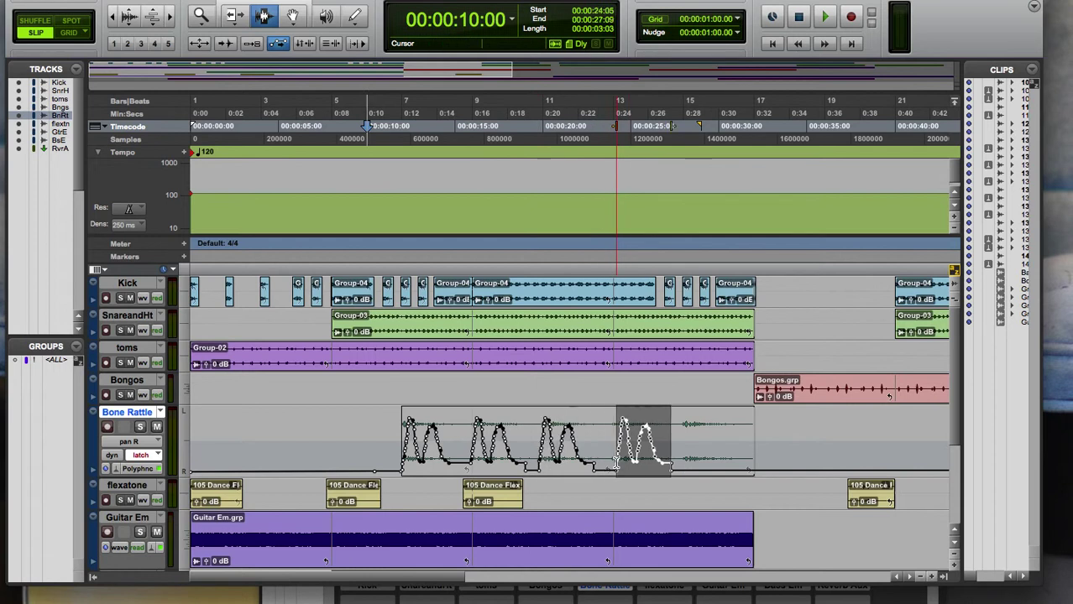
click(681, 461)
key(ctrl+v)
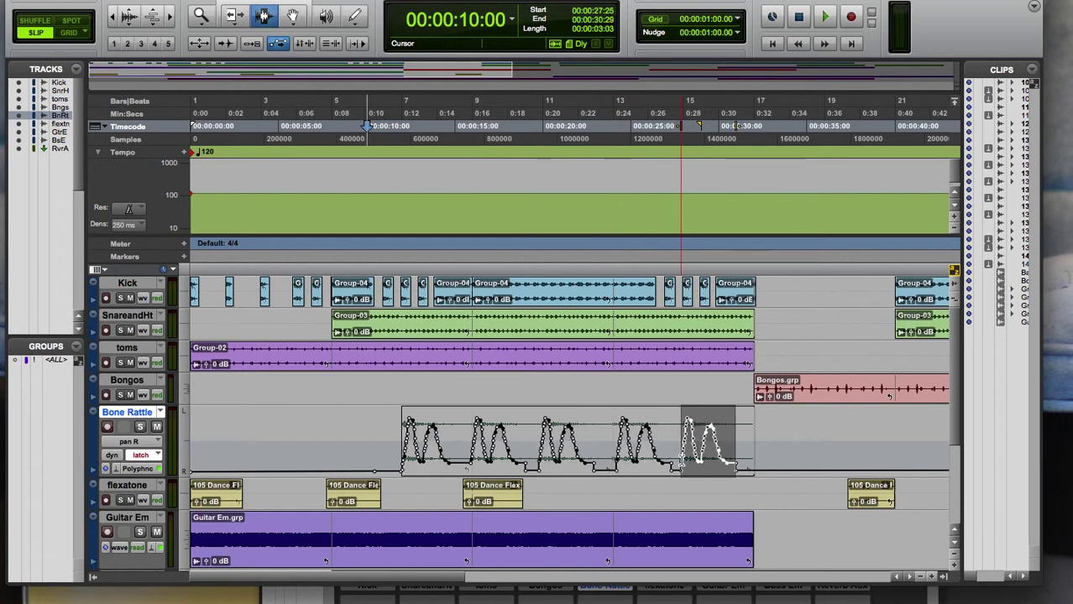
key(super+equal)
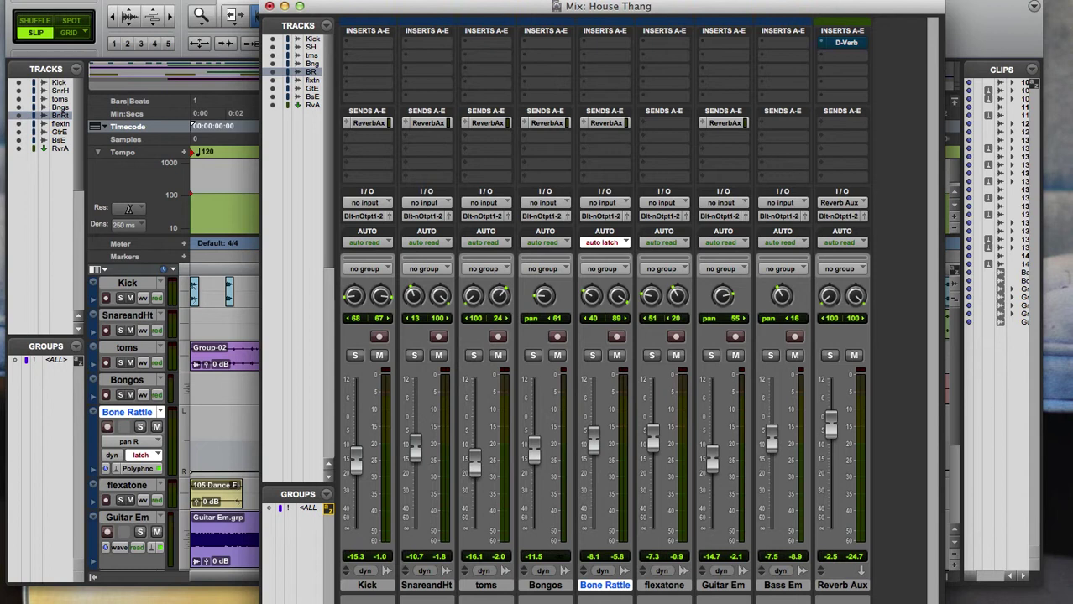
Step: Play back in the Mix window while Bone Rattle's left and right pans criss-cross
key(space)
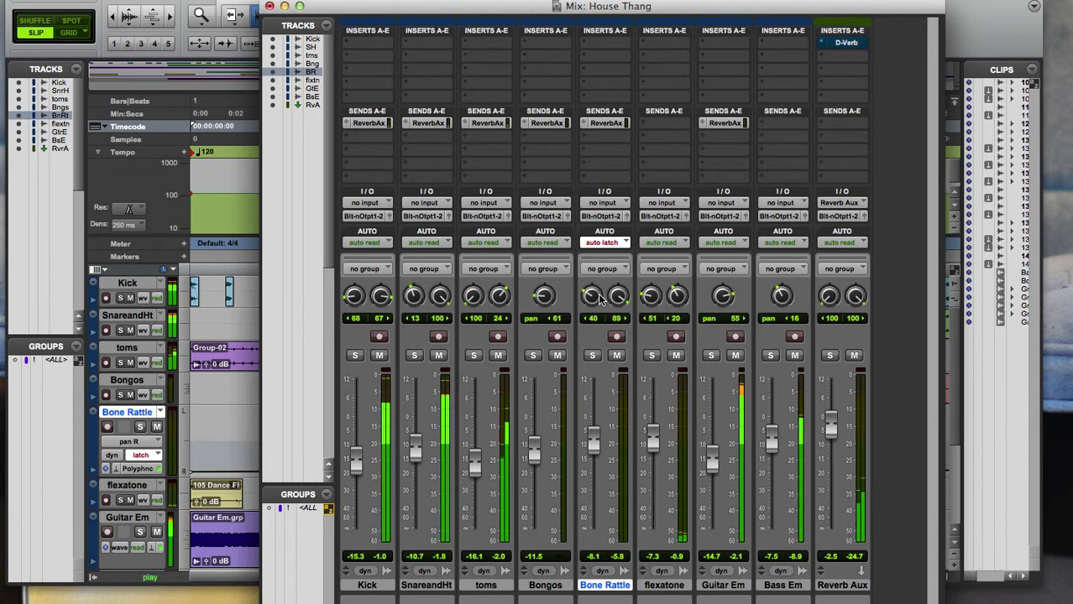